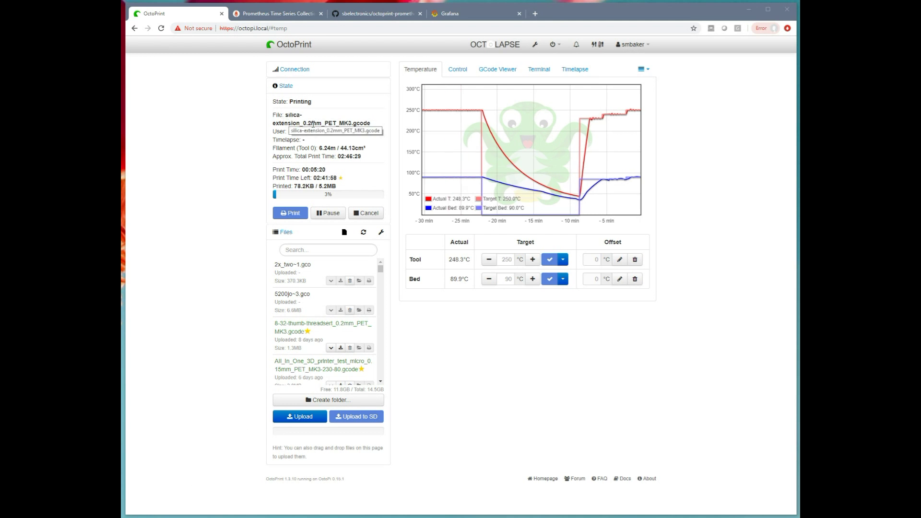
View OctoPrint's webcam and jog controls, then return to the temperature graph.
left_click(458, 72)
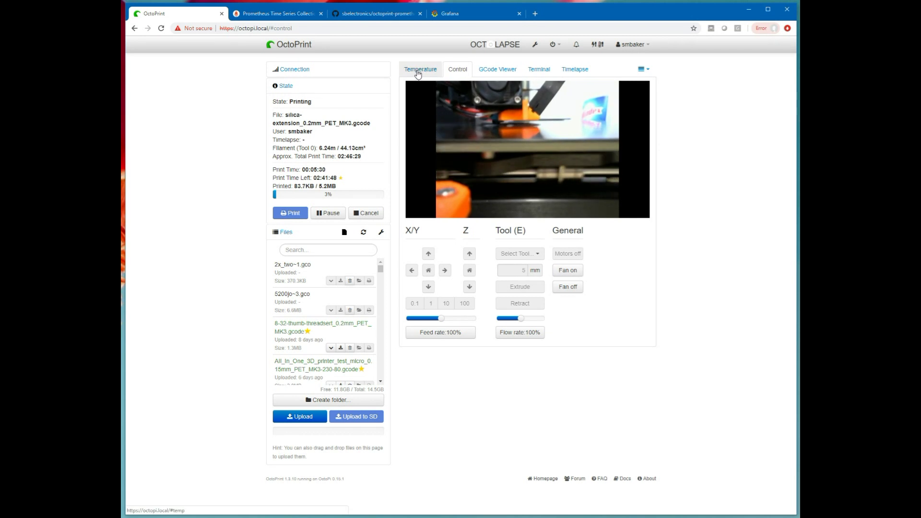
left_click(419, 69)
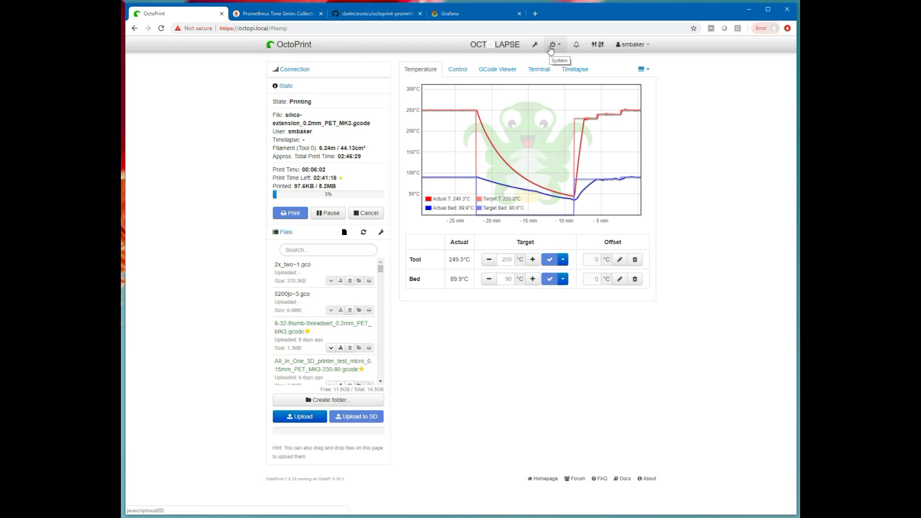
Open Settings' Plugin Manager and check that octoprint-prometheus uses port 8000.
left_click(534, 47)
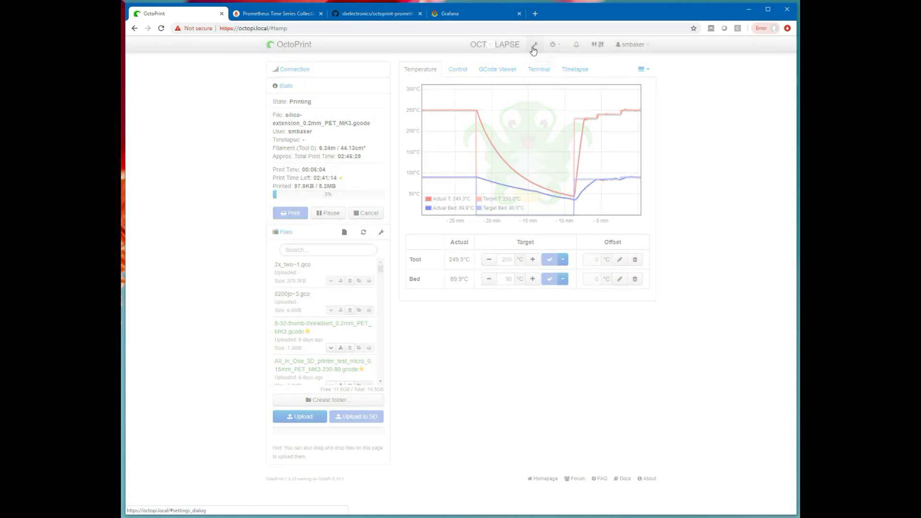
left_click(297, 294)
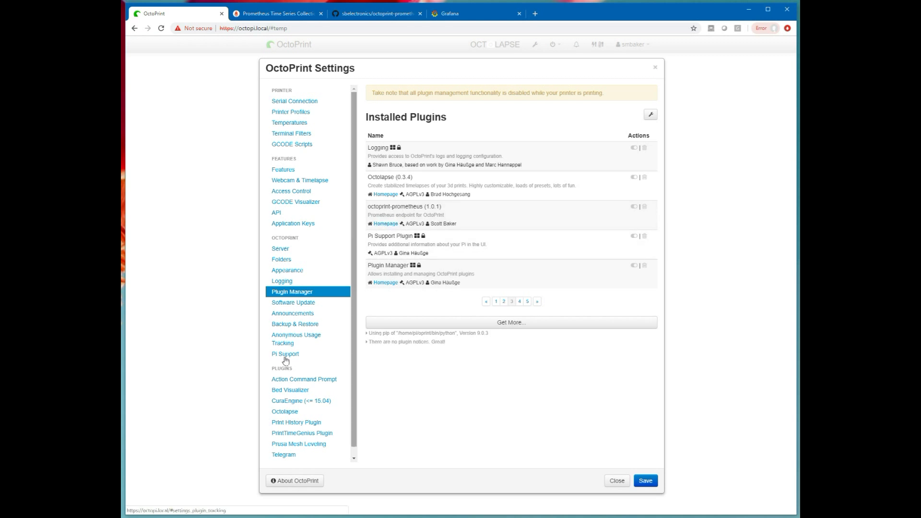
scroll(312, 335, "down", 1)
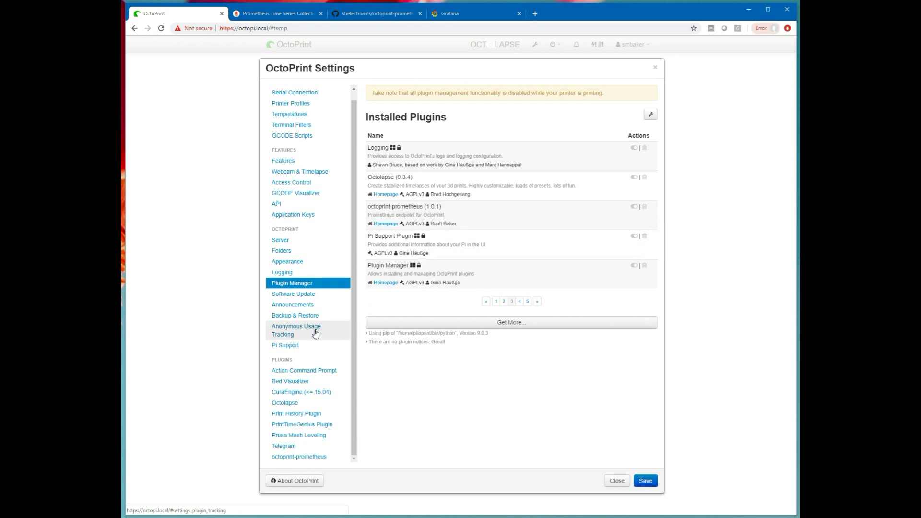
left_click(302, 457)
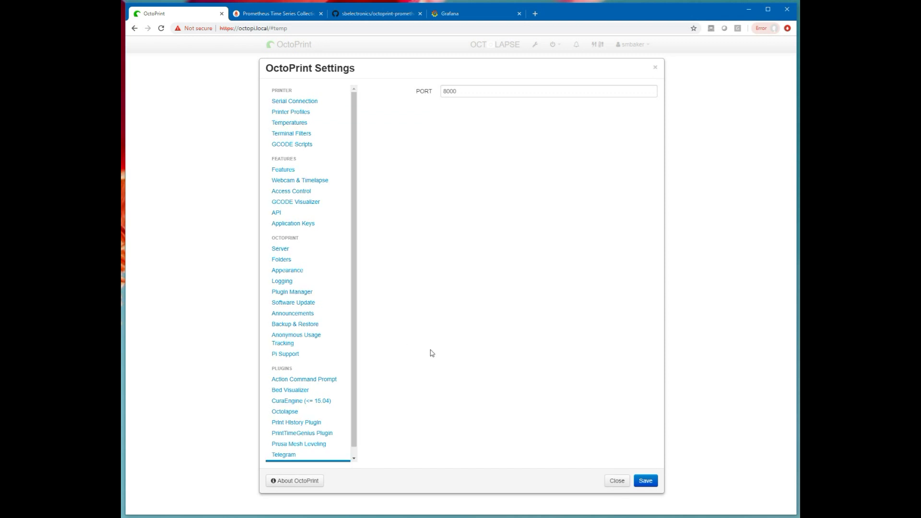
Install octoprint-prometheus from the master.zip URL copied from its GitHub README.
left_click(302, 292)
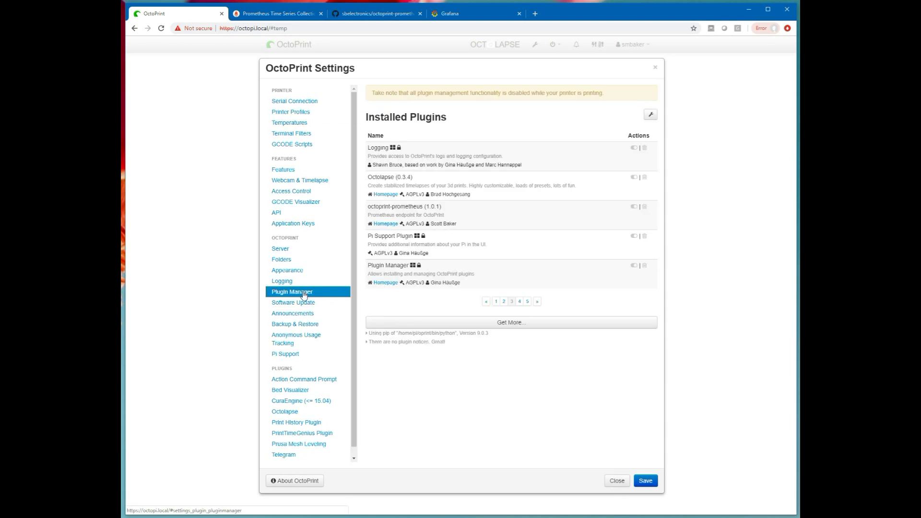
left_click(509, 323)
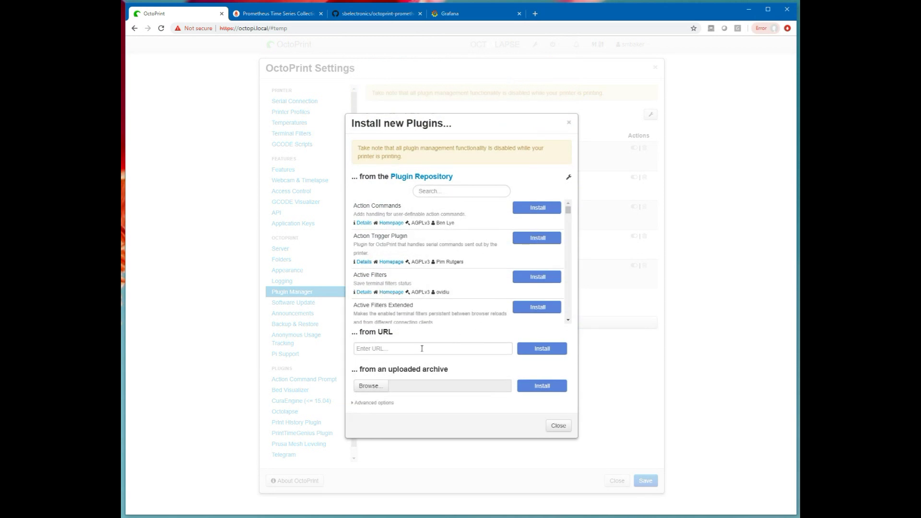
left_click(409, 350)
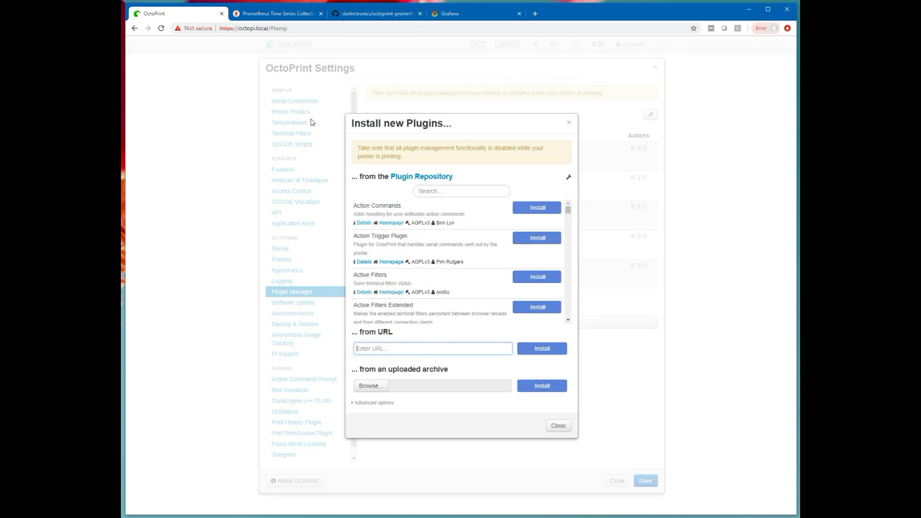
left_click(369, 14)
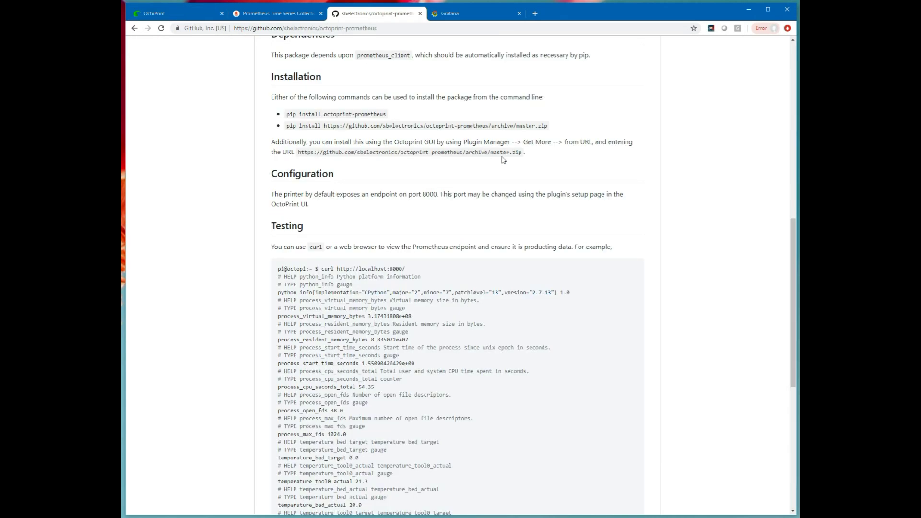
left_click_drag(522, 152, 308, 153)
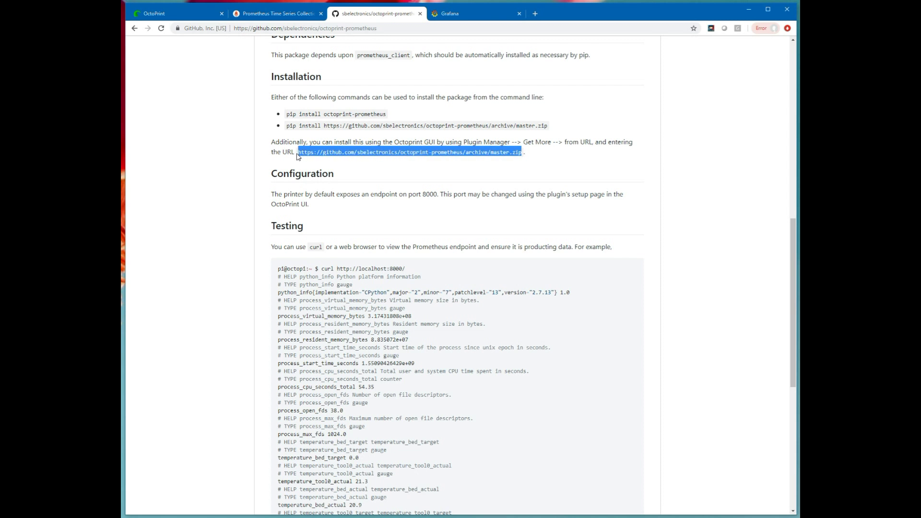
left_click(266, 12)
left_click(216, 17)
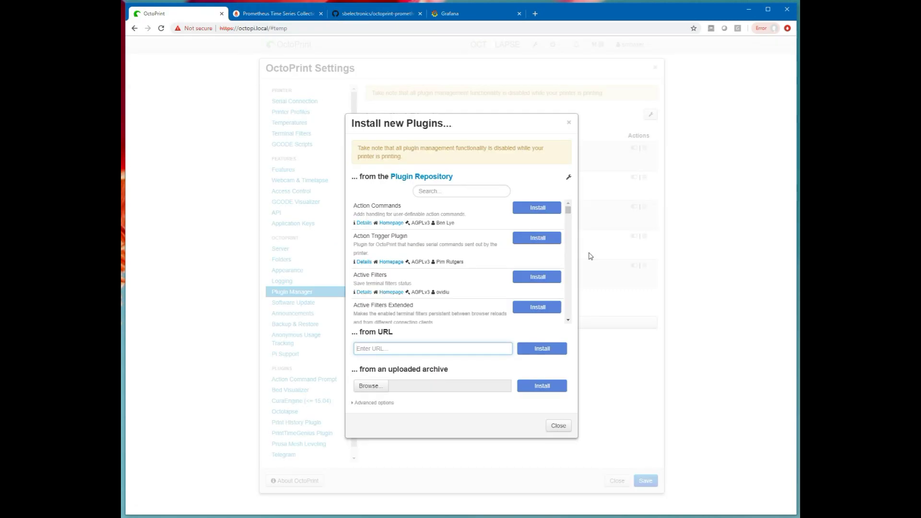
key("ctrl+v")
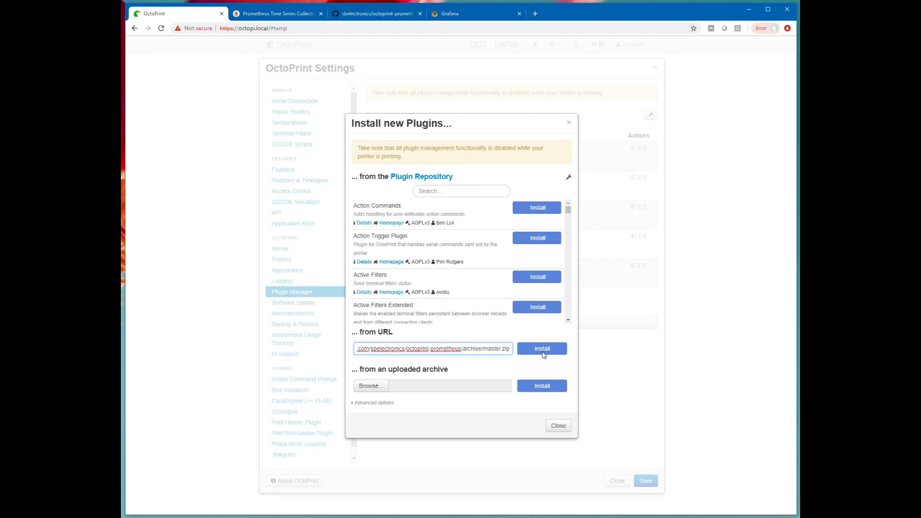
left_click(559, 431)
left_click(617, 481)
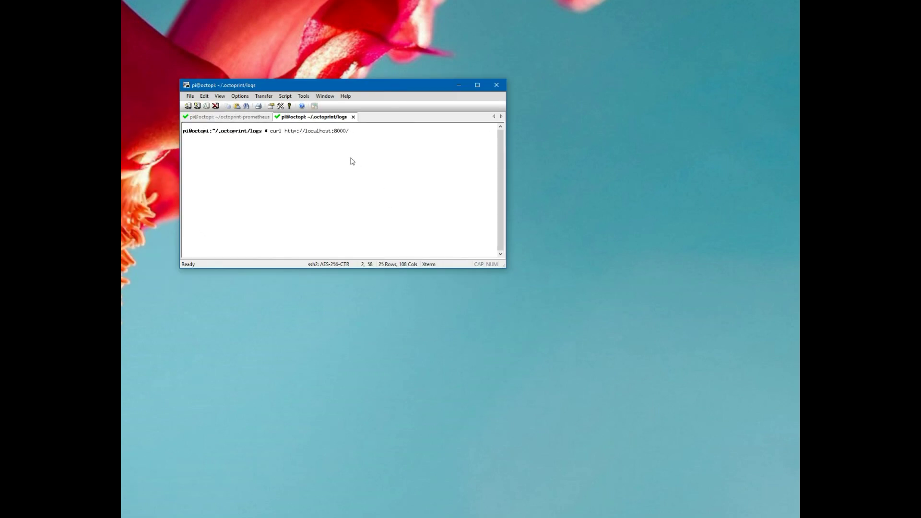
key("ctrl+u")
key("ctrl+y")
key("Return")
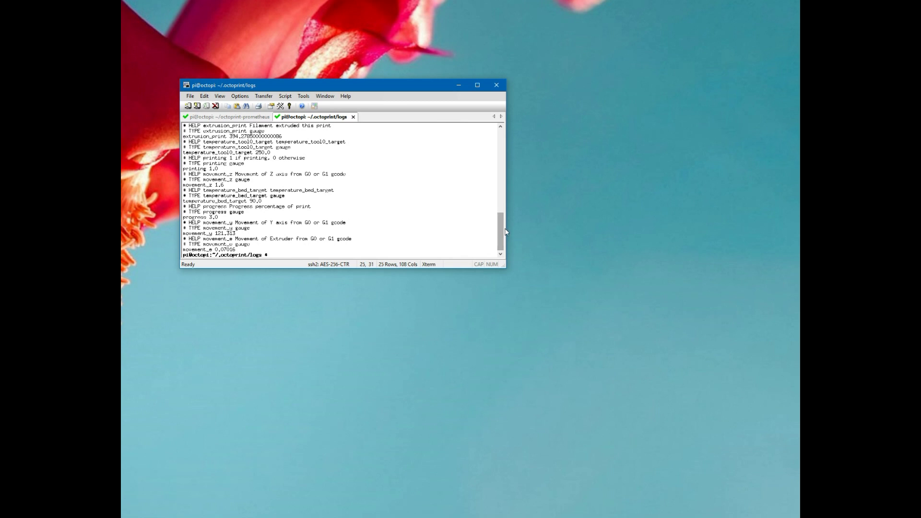
left_click_drag(499, 233, 496, 136)
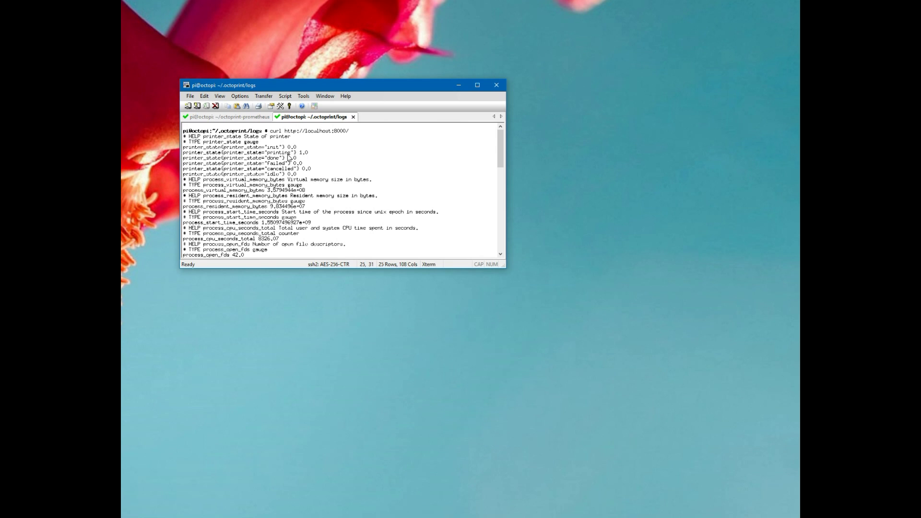
scroll(289, 158, "down", 2)
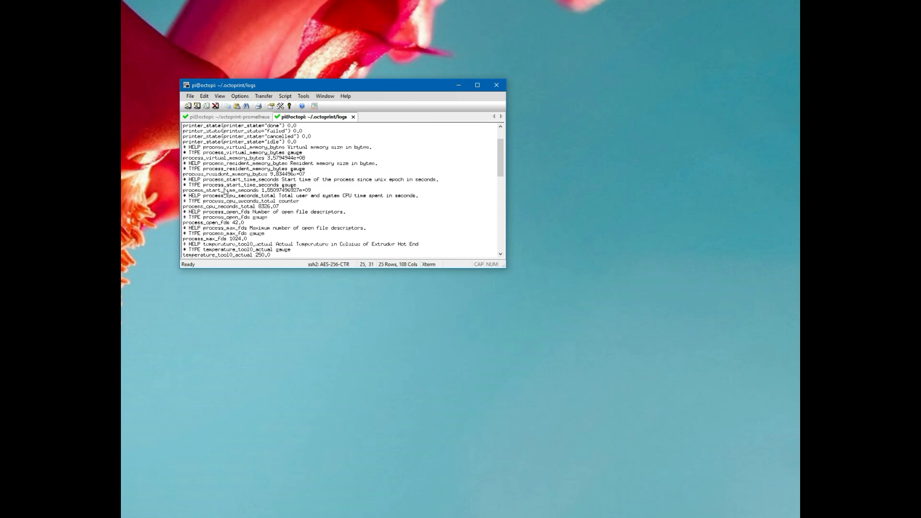
scroll(223, 209, "down", 1)
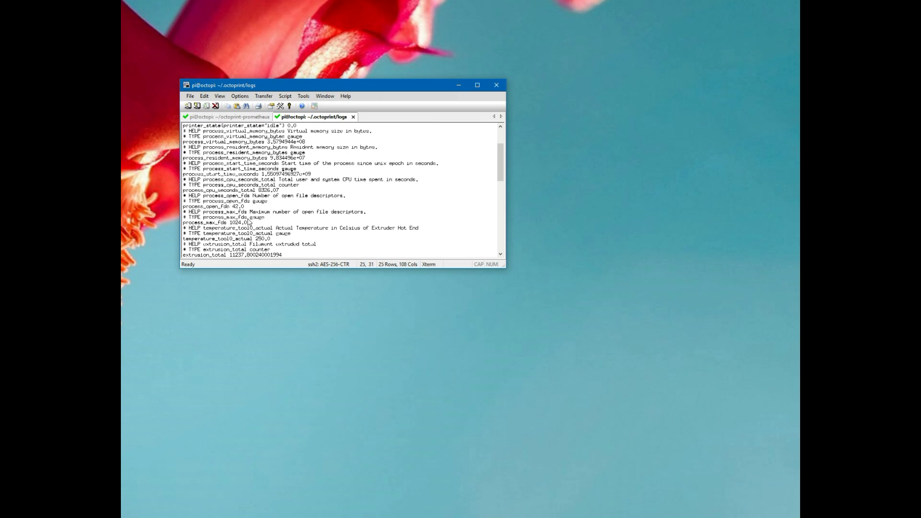
scroll(249, 221, "down", 5)
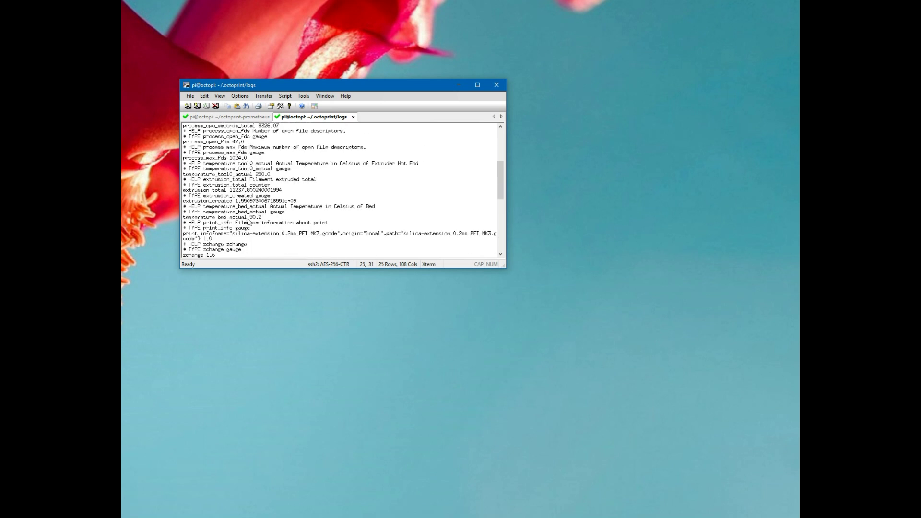
scroll(249, 222, "down", 1)
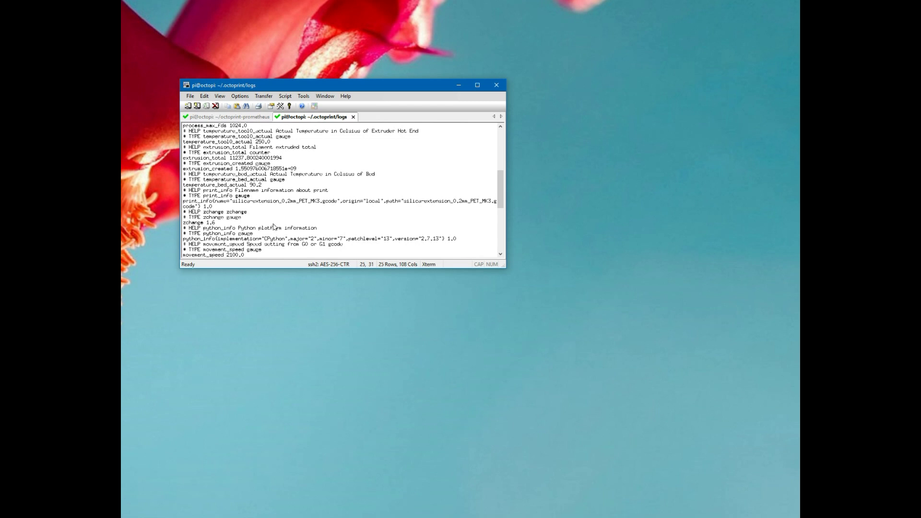
scroll(253, 220, "down", 1)
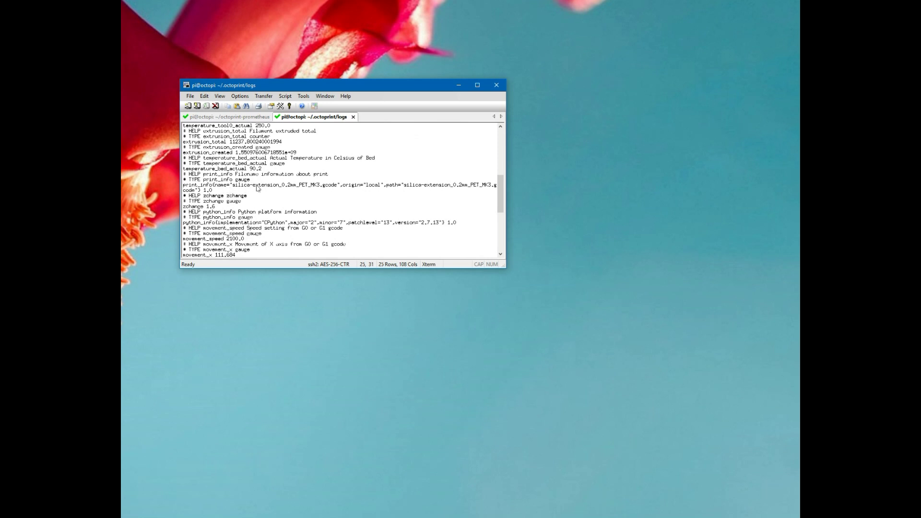
scroll(237, 181, "down", 1)
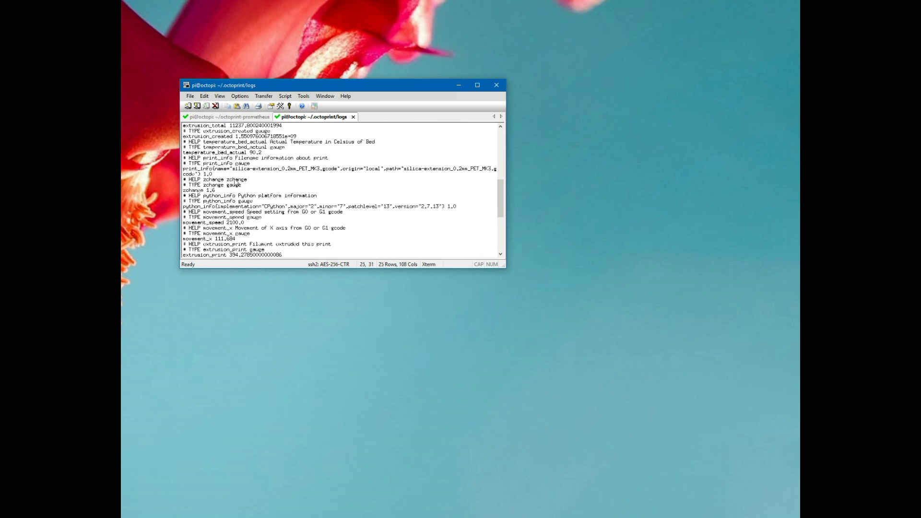
scroll(215, 191, "down", 3)
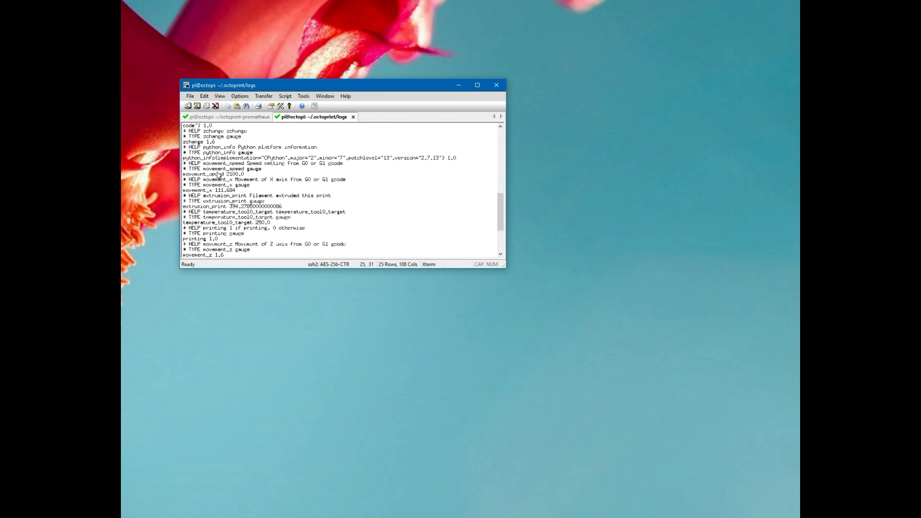
scroll(219, 177, "down", 1)
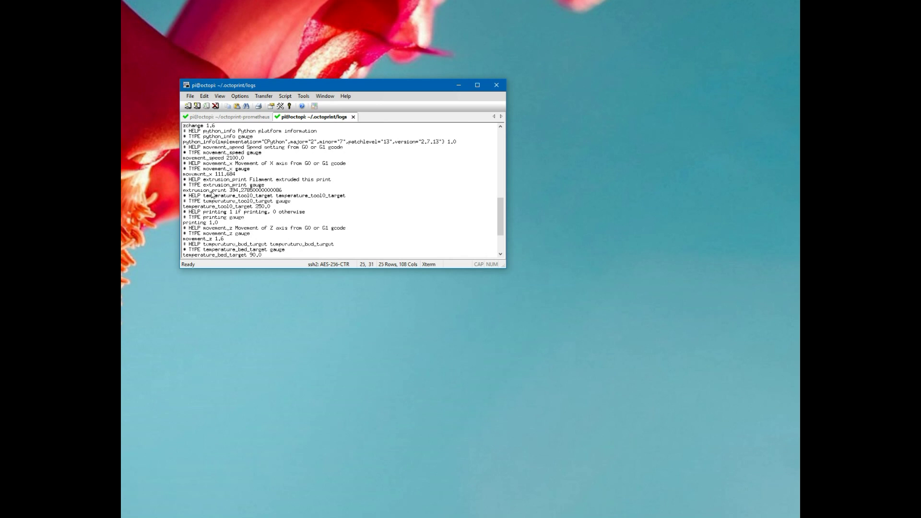
scroll(262, 210, "down", 1)
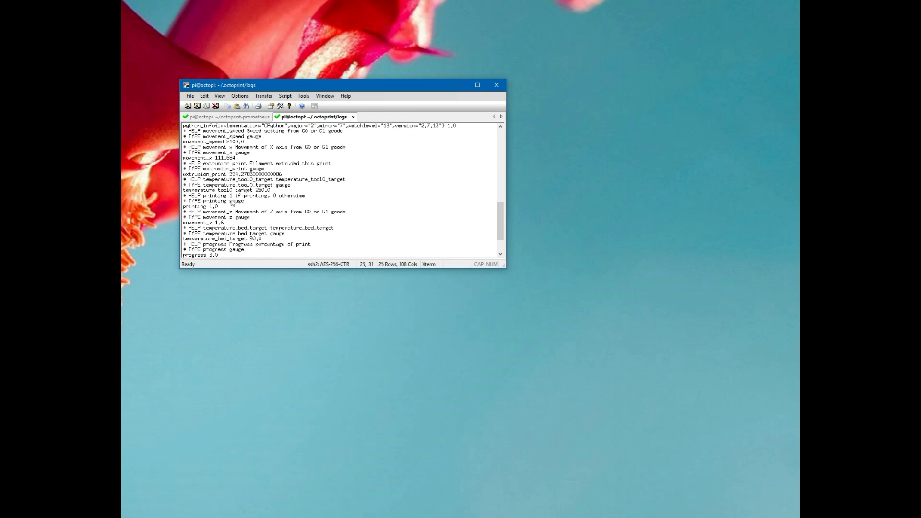
scroll(230, 227, "down", 1)
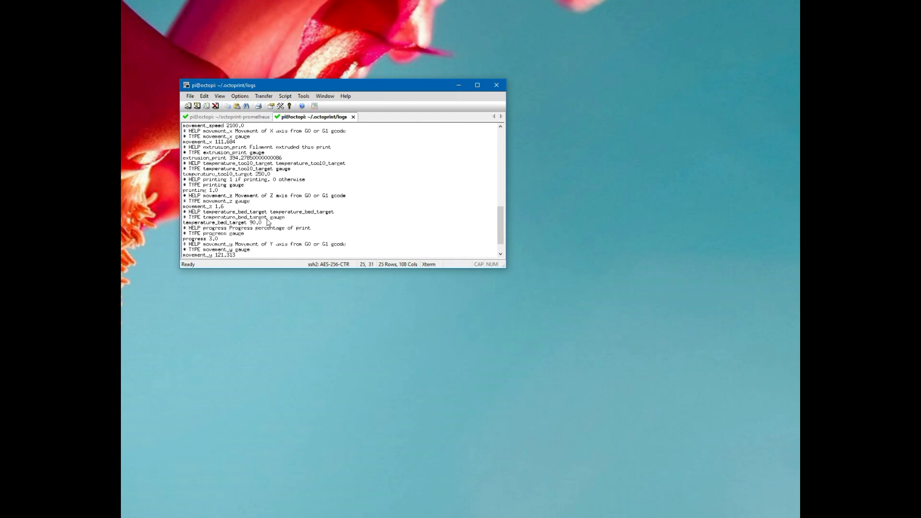
scroll(269, 225, "down", 1)
scroll(222, 223, "down", 1)
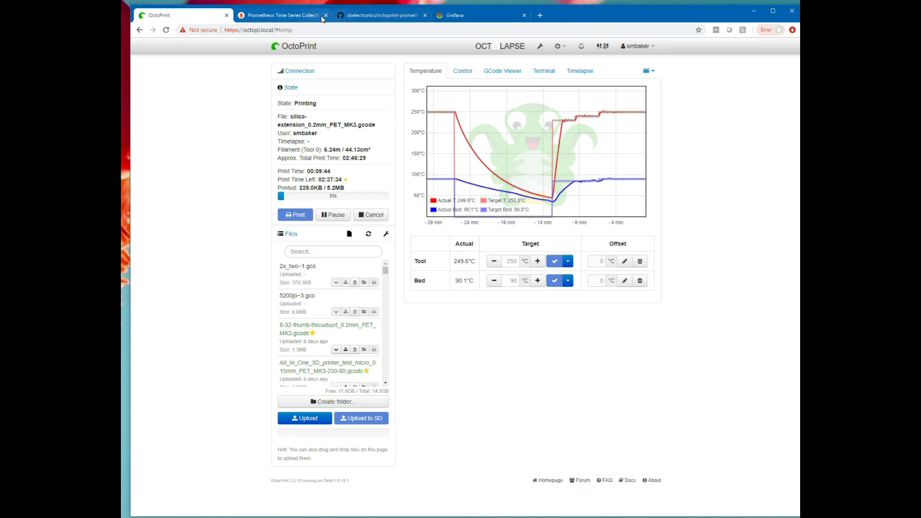
Rerun the extrusion_total query in Prometheus and graph it, now about 11351.94.
left_click(269, 16)
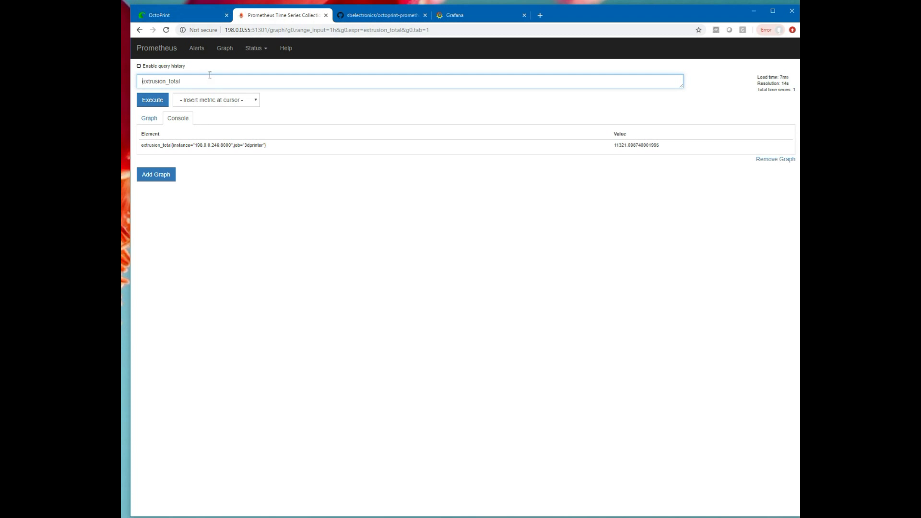
left_click_drag(217, 81, 124, 80)
type("ex")
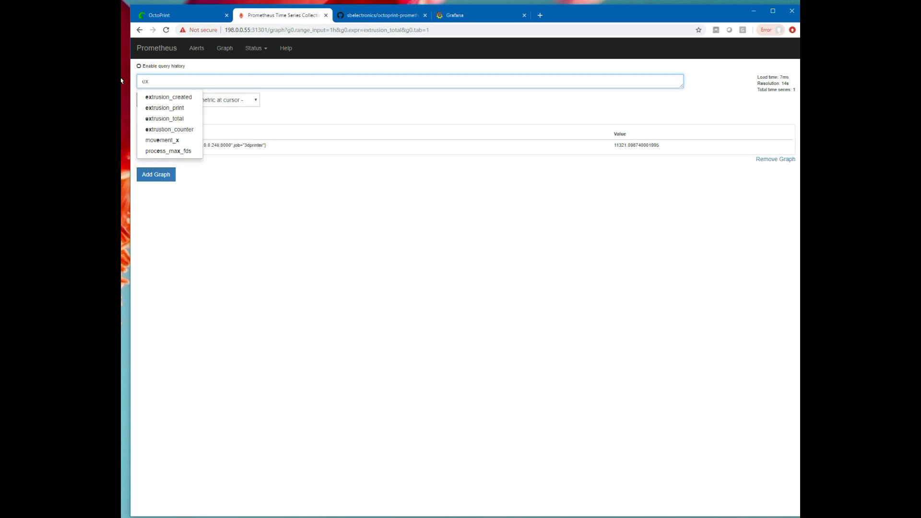
left_click(175, 119)
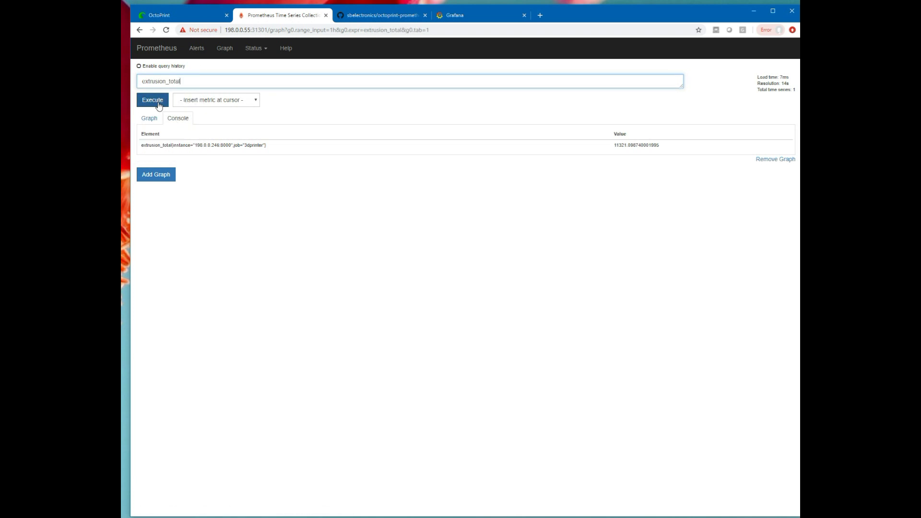
left_click(158, 103)
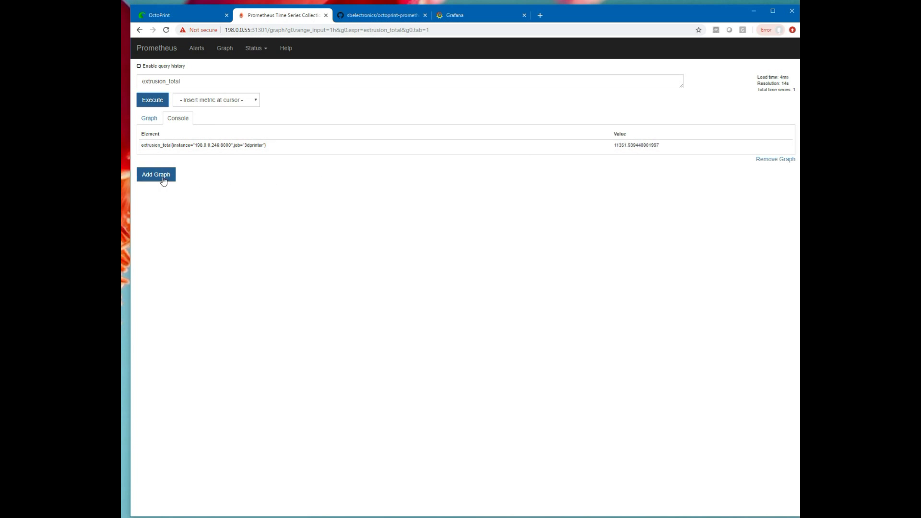
left_click(155, 120)
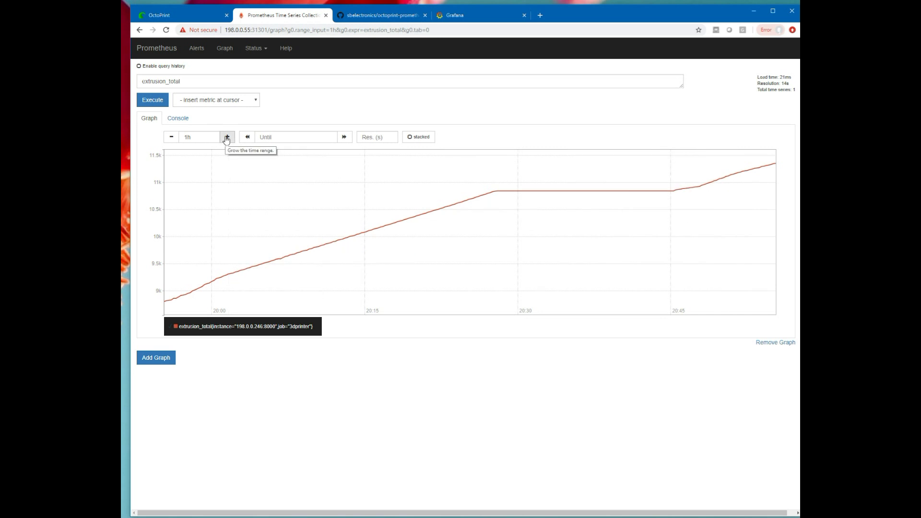
Query movement_x in Prometheus, graph it, then show its current value in the console.
left_click_drag(211, 82, 123, 80)
type("movement_x")
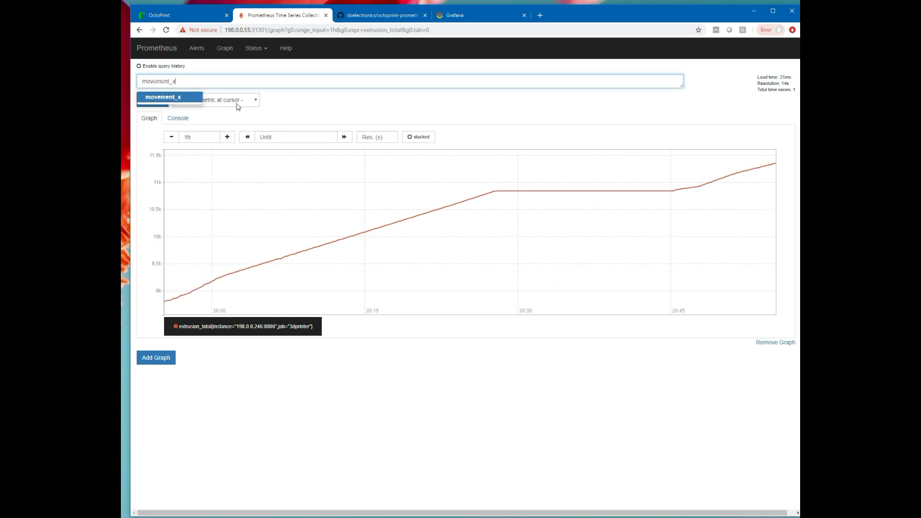
key("Return")
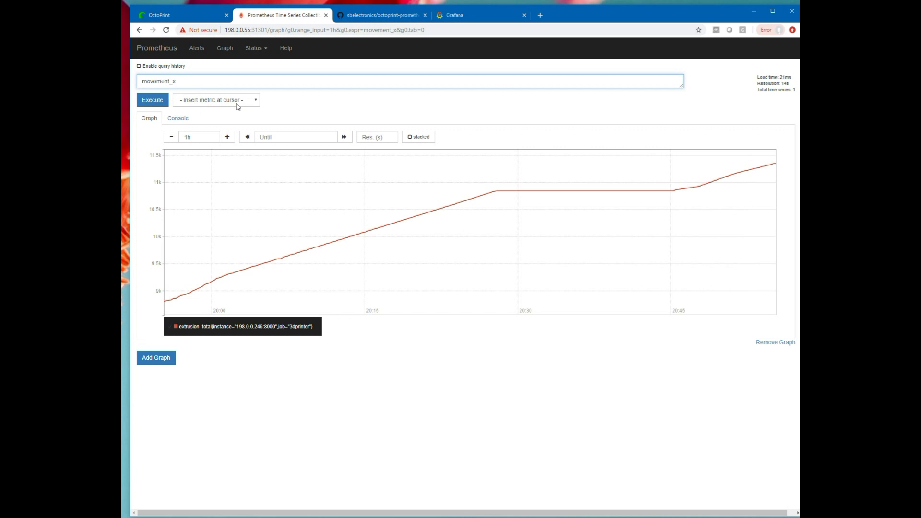
left_click(154, 100)
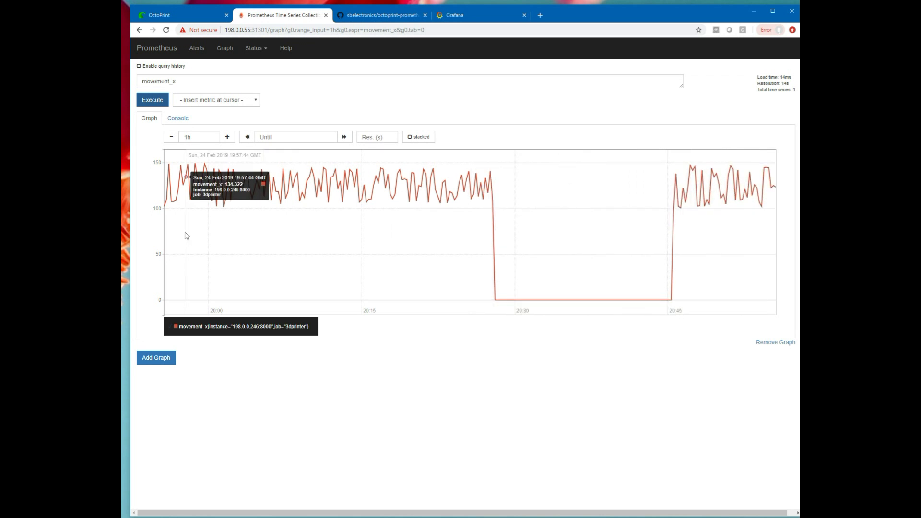
left_click(178, 118)
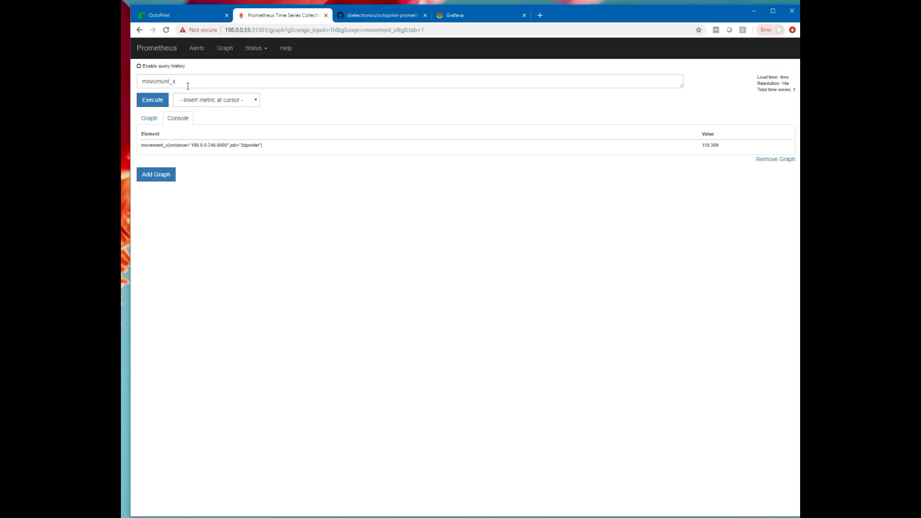
Replace the query with print_info and execute it, returning 1 for the current print.
left_click_drag(192, 83, 123, 79)
type("print")
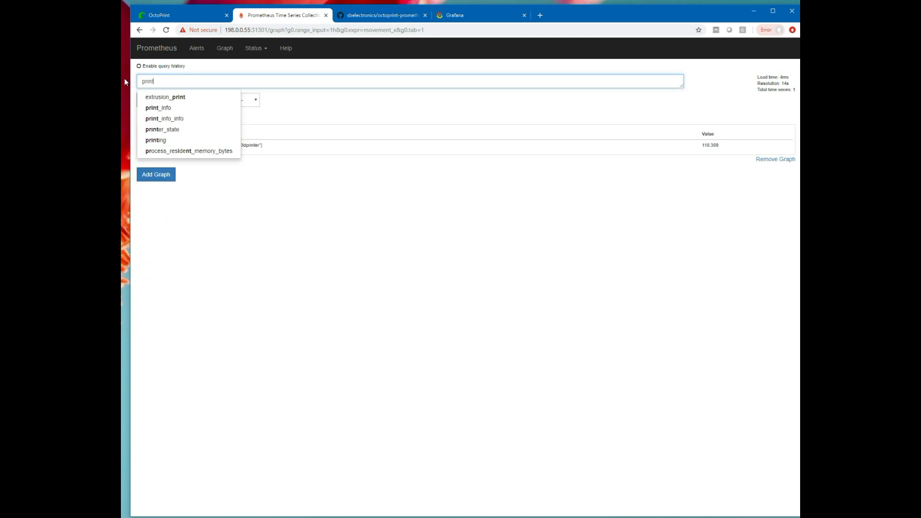
type("_info")
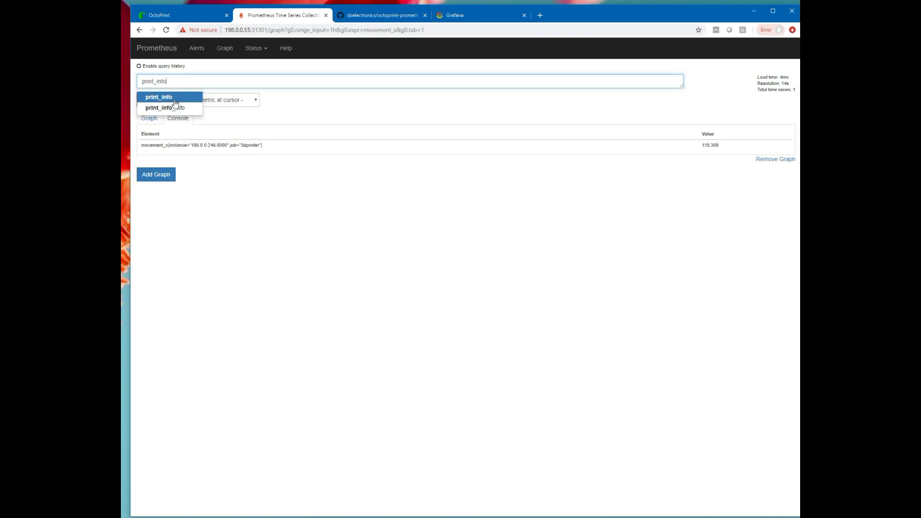
left_click(175, 100)
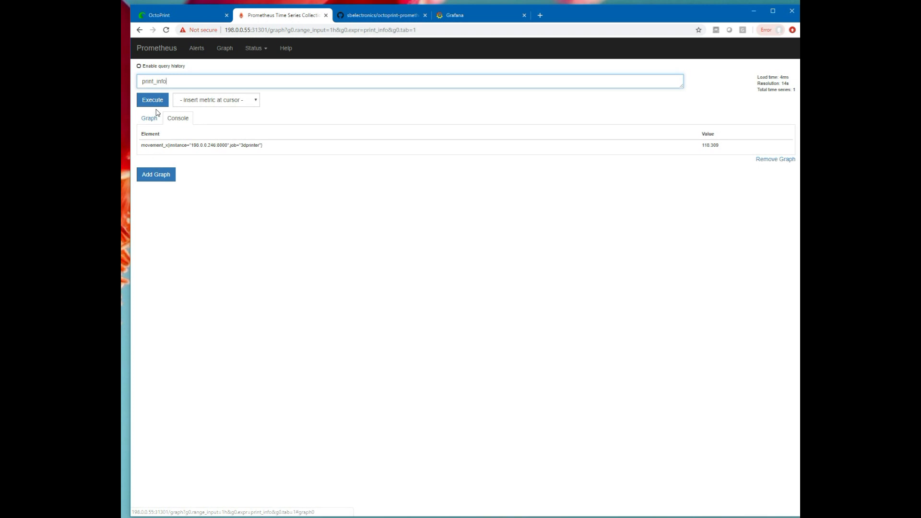
left_click(157, 101)
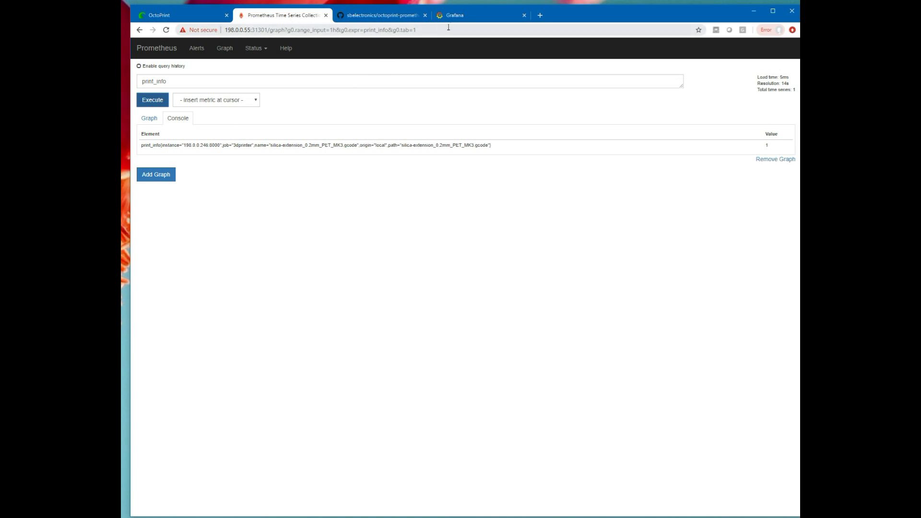
Log in to Grafana as admin, view Environmental Monitor, and open the dashboard list.
left_click(464, 17)
left_click(551, 254)
type("admin")
key("Tab")
type("a")
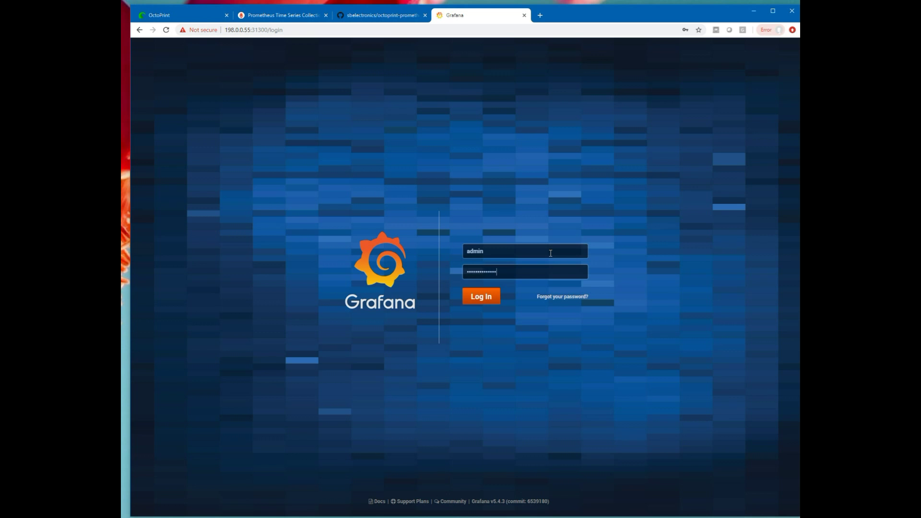
key("Return")
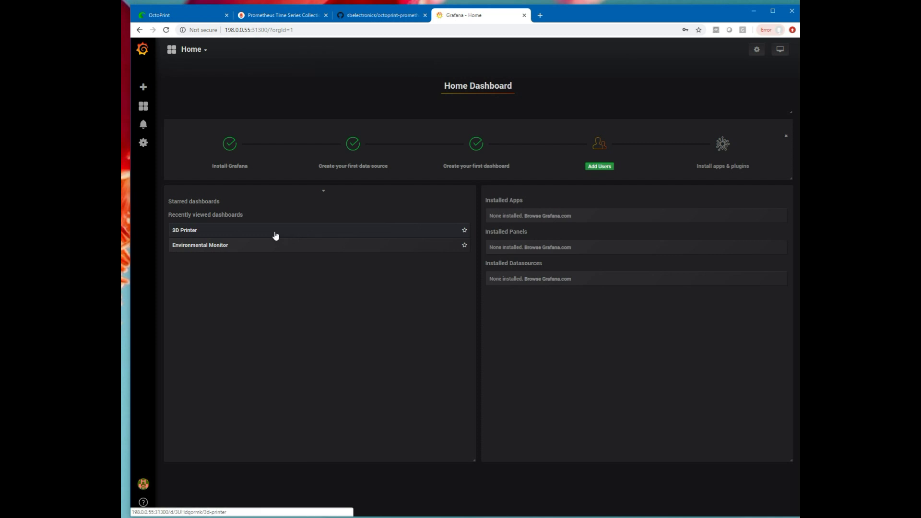
left_click(200, 246)
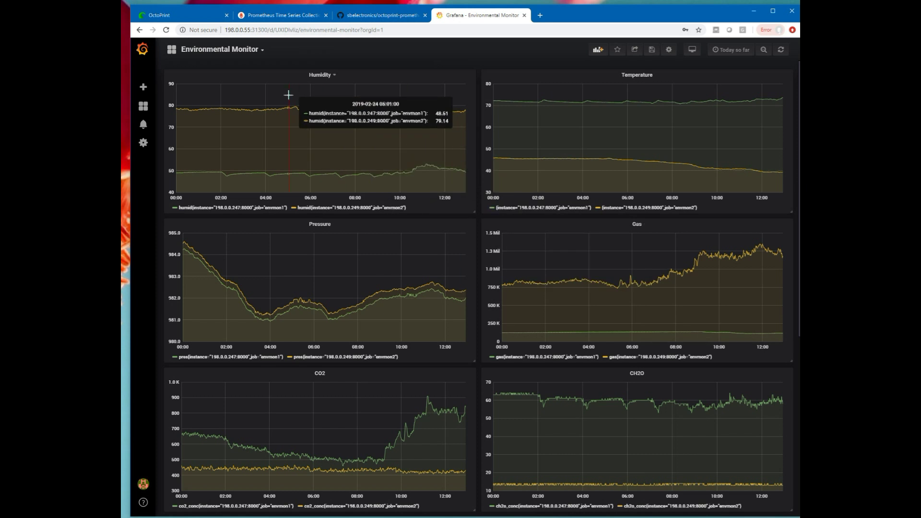
left_click(263, 51)
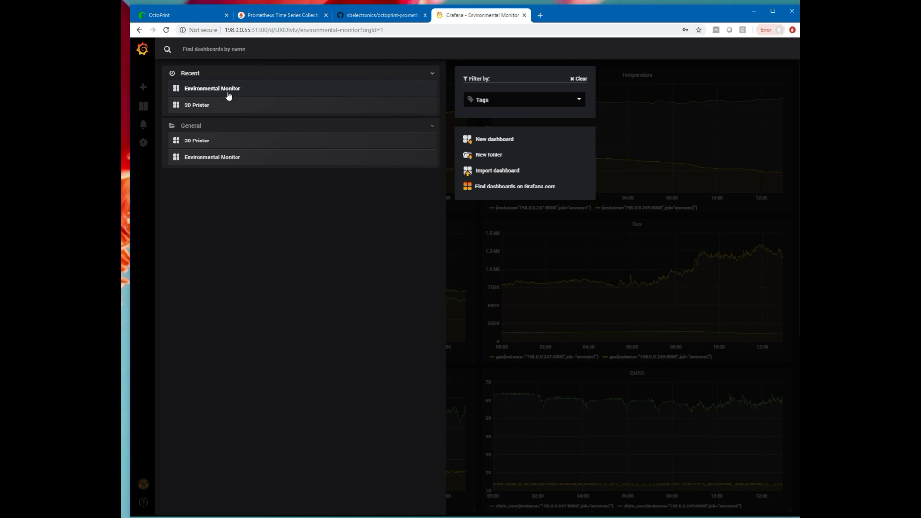
Open the 3D Printer dashboard, switch to Last 5 minutes, then back to Last 3 hours.
left_click(205, 106)
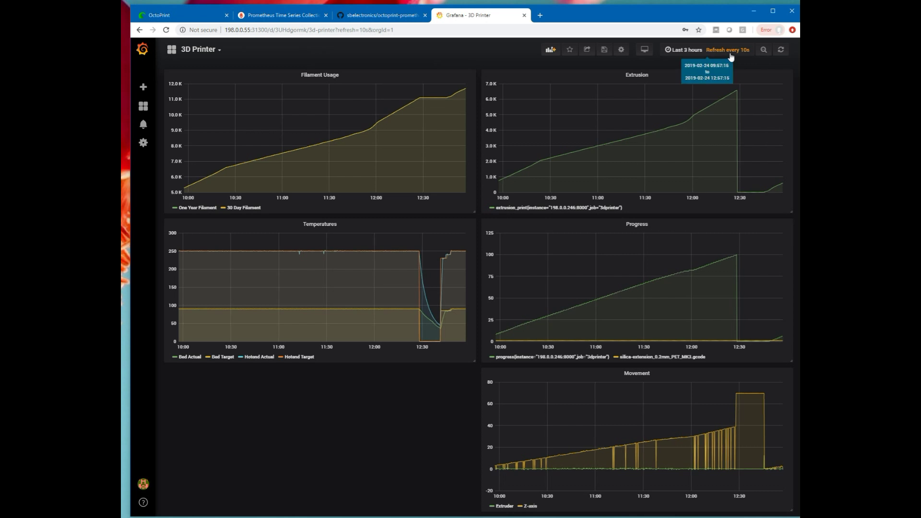
left_click(687, 50)
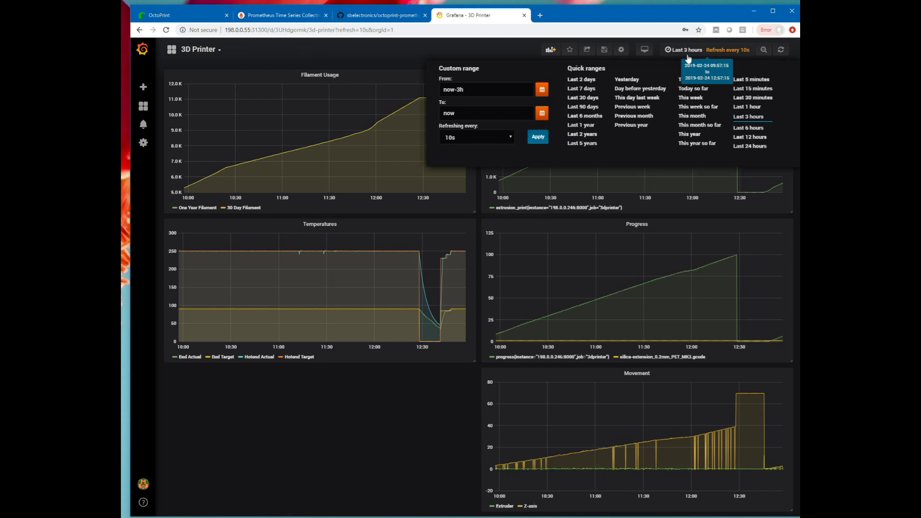
left_click(749, 81)
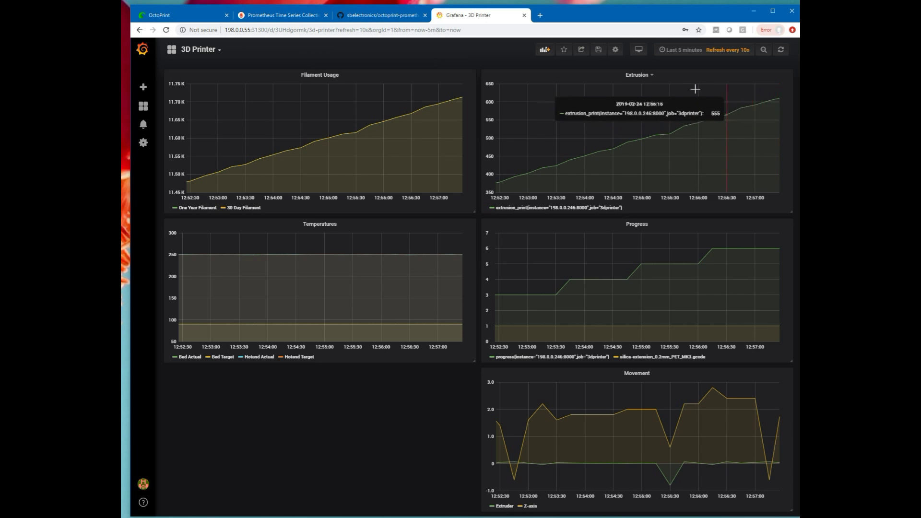
left_click(681, 50)
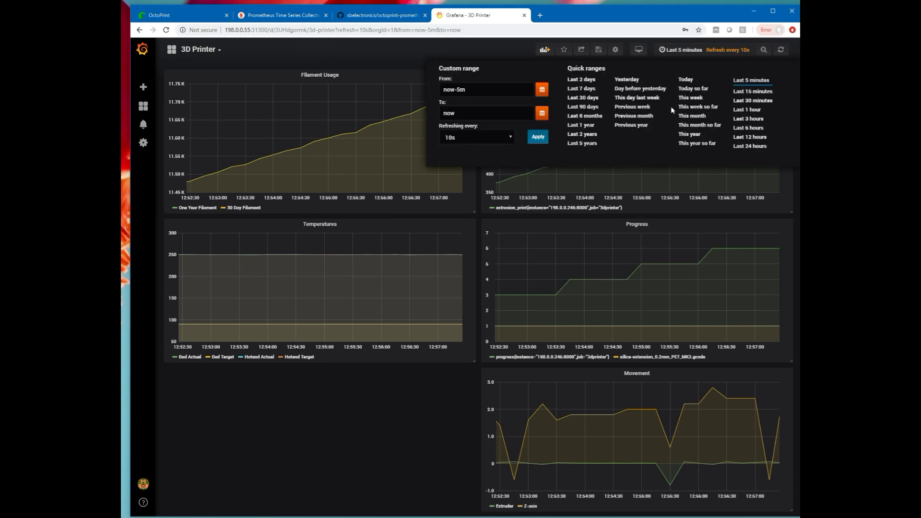
left_click(748, 120)
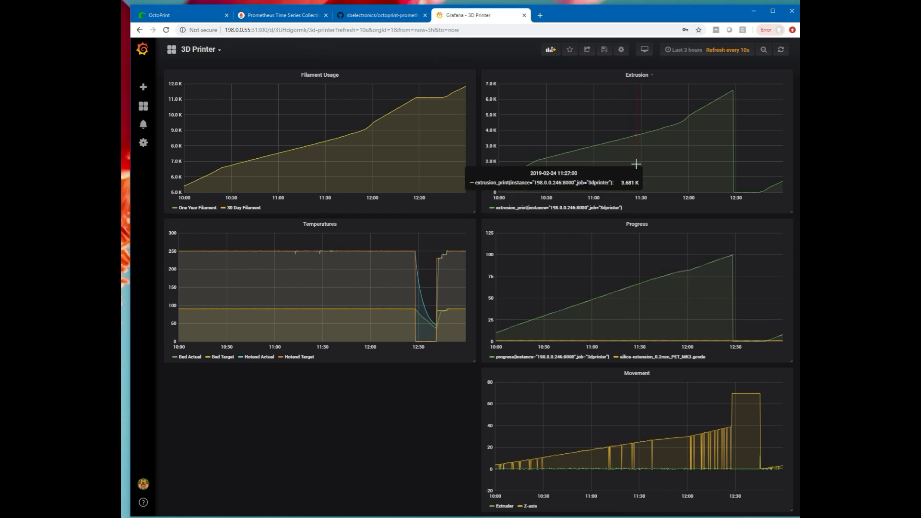
left_click(683, 50)
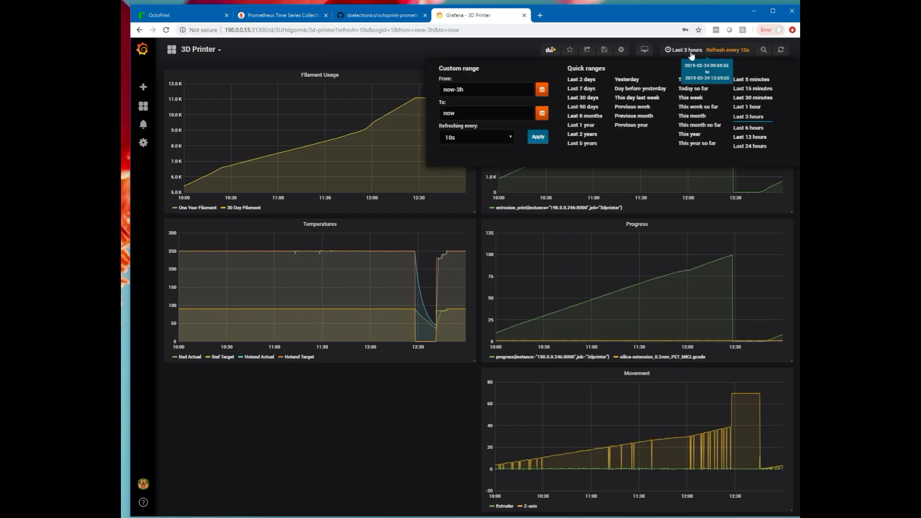
Widen the dashboard to Last 12 hours, then Last 24 hours, and drag-zoom on Progress.
left_click(762, 139)
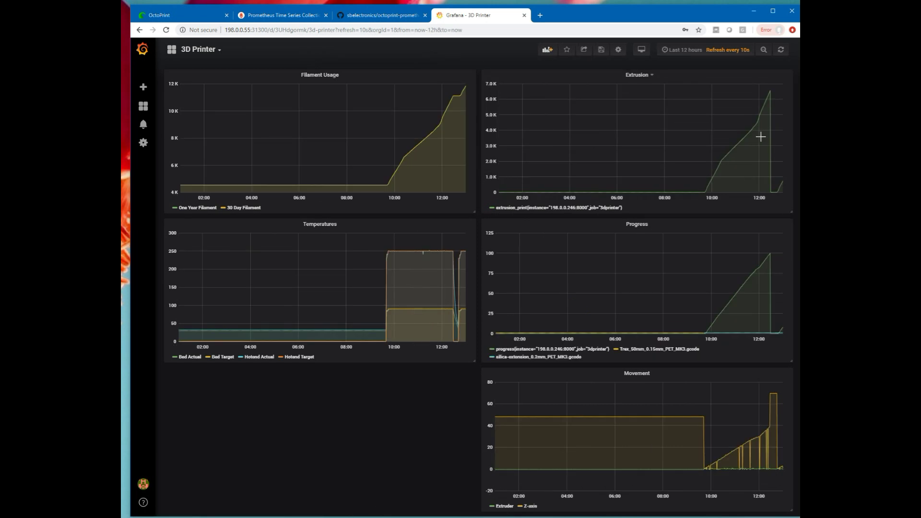
left_click(687, 51)
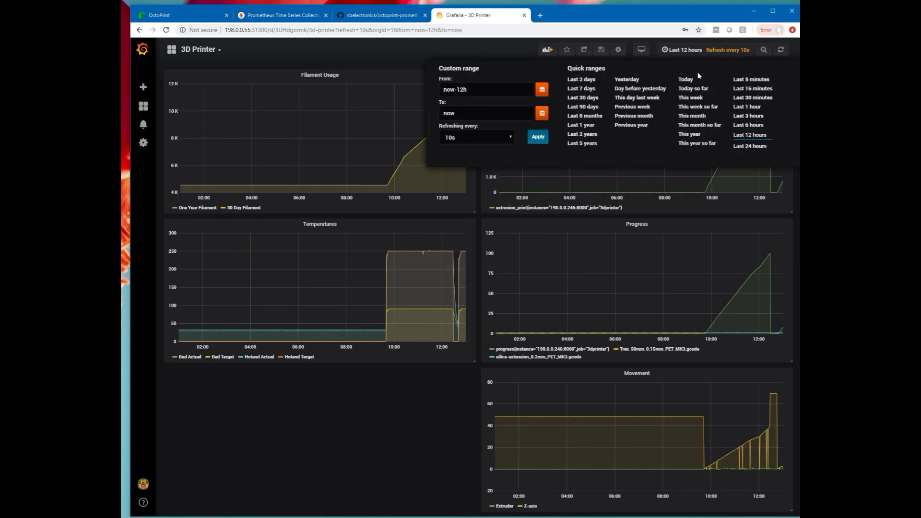
left_click(750, 145)
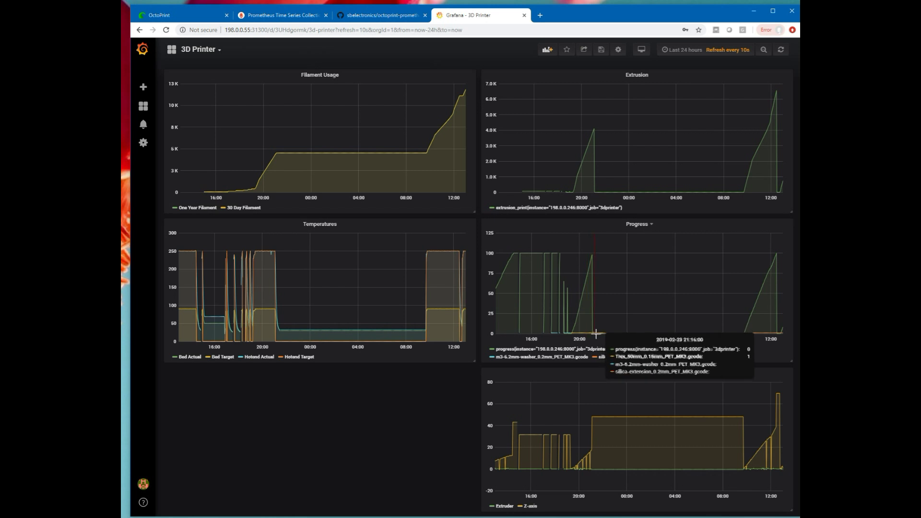
left_click_drag(596, 339, 568, 339)
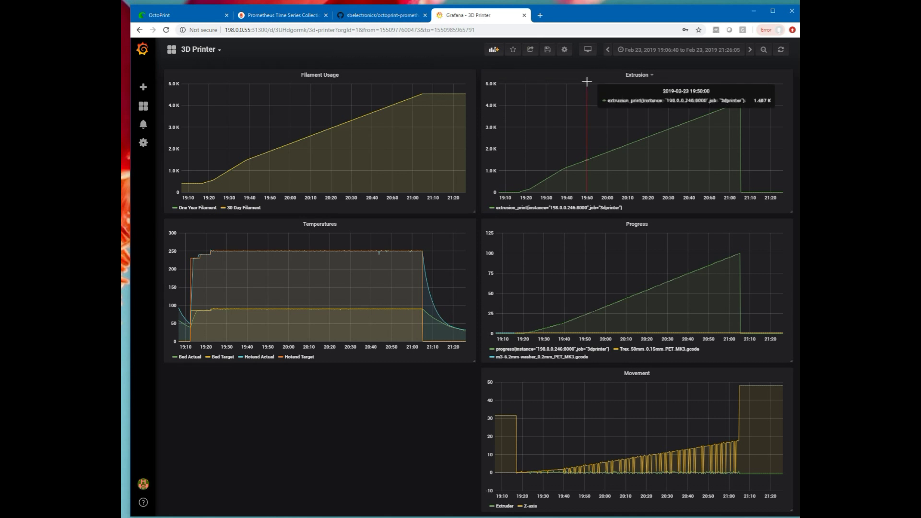
Zoom back out, then drag-select Progress twice to isolate the 18:39:42–18:43:35 print.
double_click(586, 97)
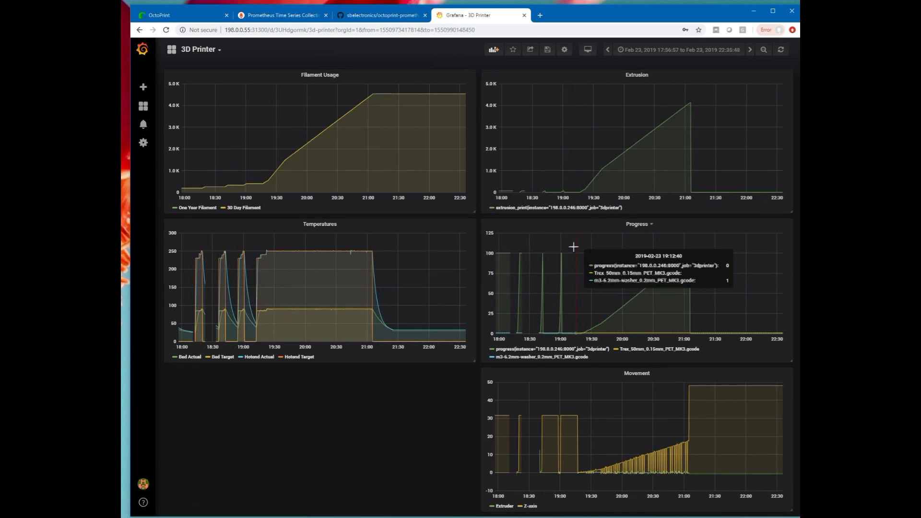
left_click_drag(573, 247, 514, 273)
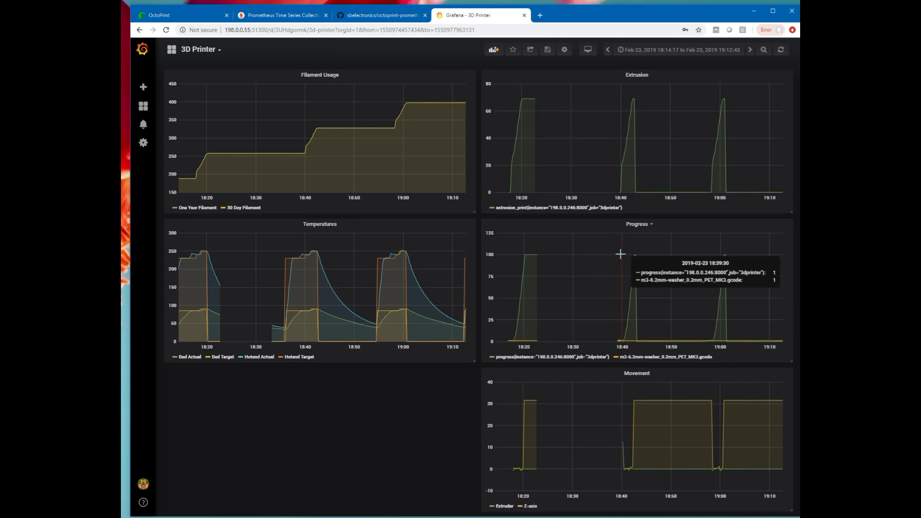
left_click_drag(620, 254, 639, 268)
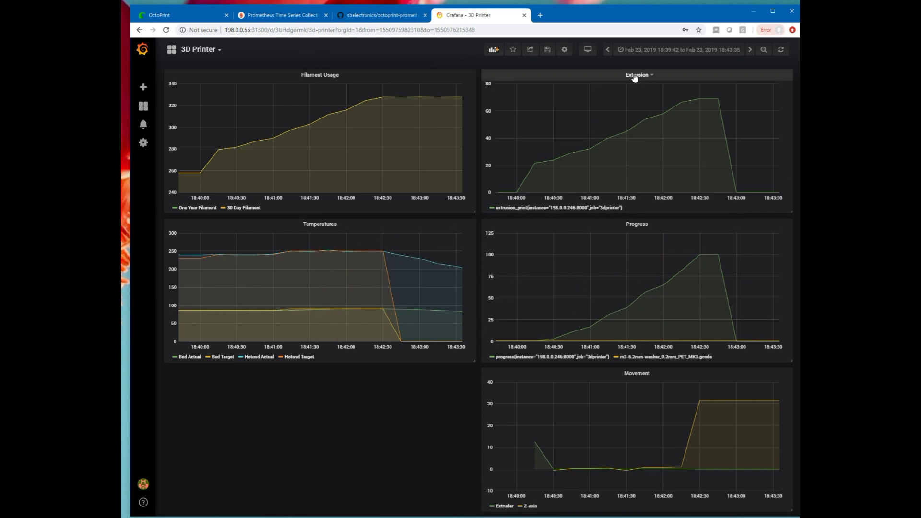
Reset to Last 24 hours, then zoom the Temperatures graph to 20:34:30–21:09:31 on Feb 23.
left_click(690, 52)
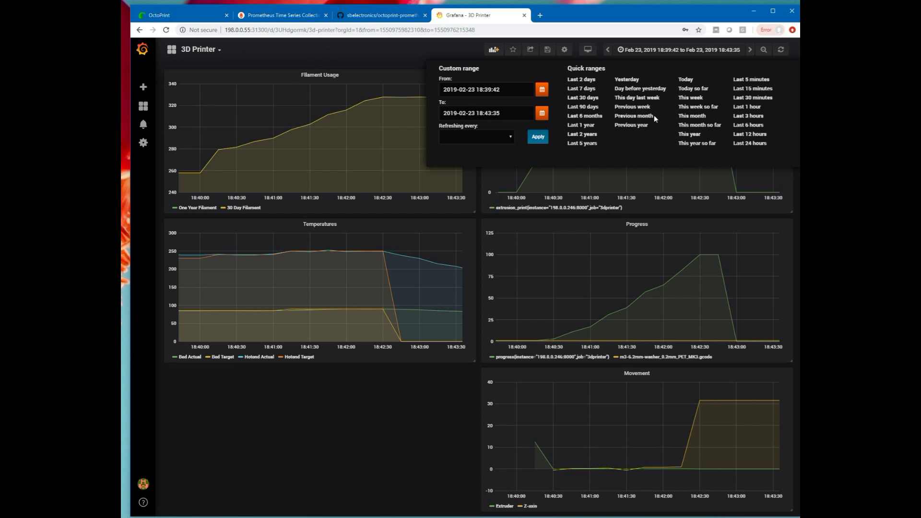
left_click(751, 144)
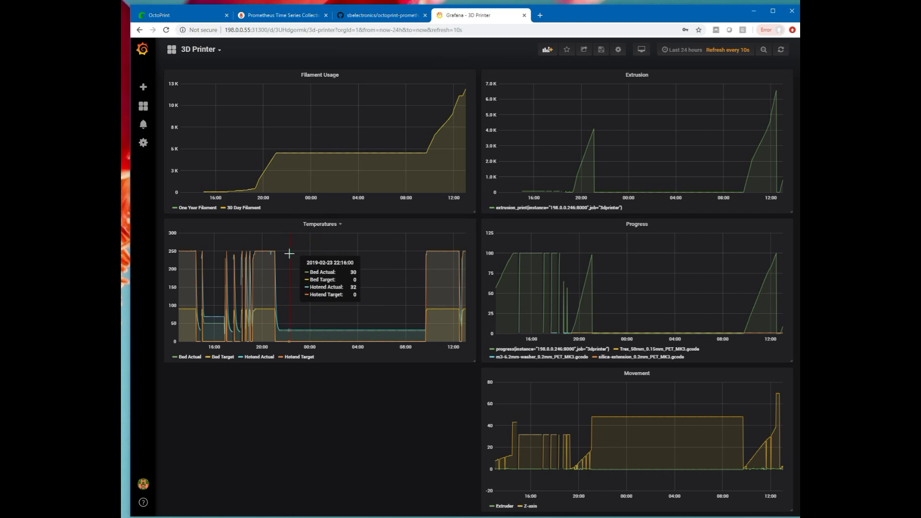
left_click_drag(288, 257, 251, 267)
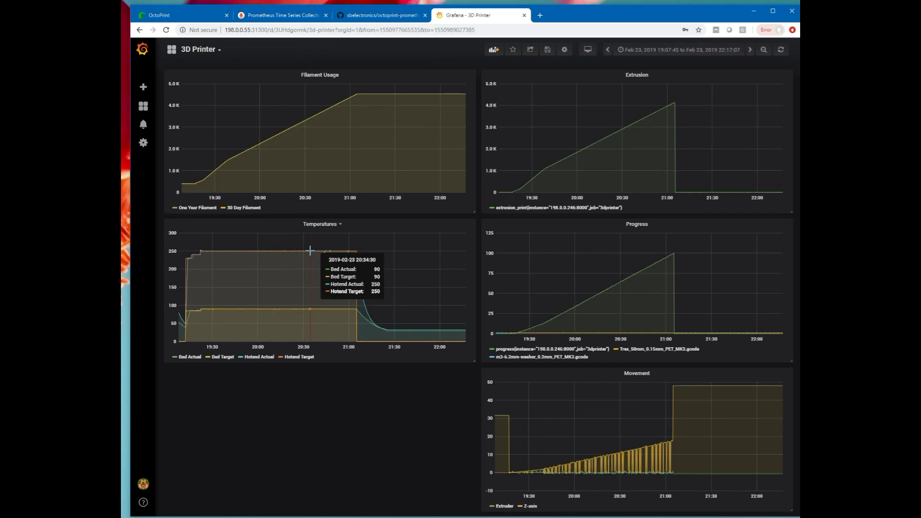
left_click_drag(309, 251, 363, 252)
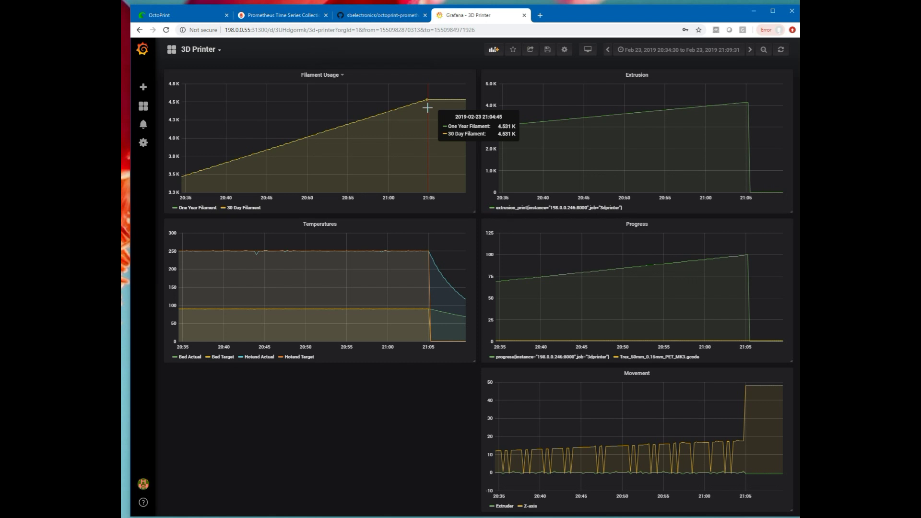
Open the Filament Usage panel editor to review its One Year and 30 Day Filament queries, then exit.
left_click(343, 76)
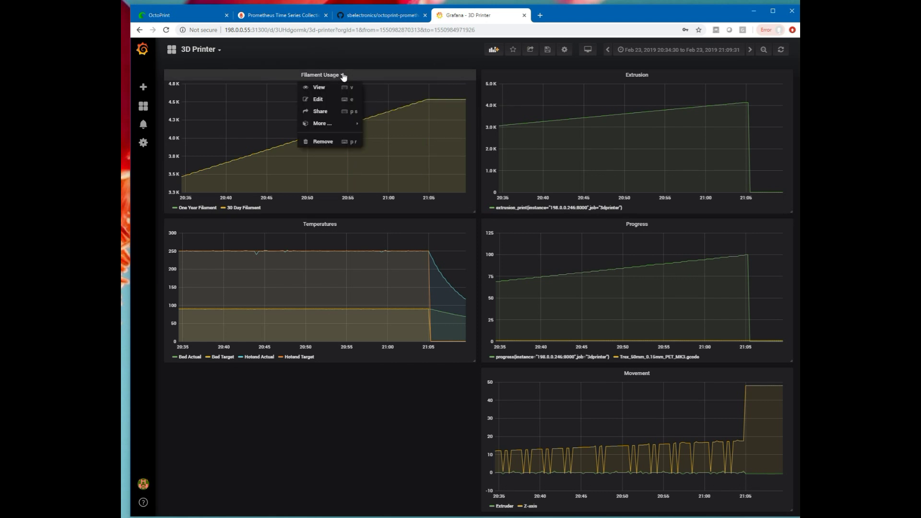
left_click(329, 100)
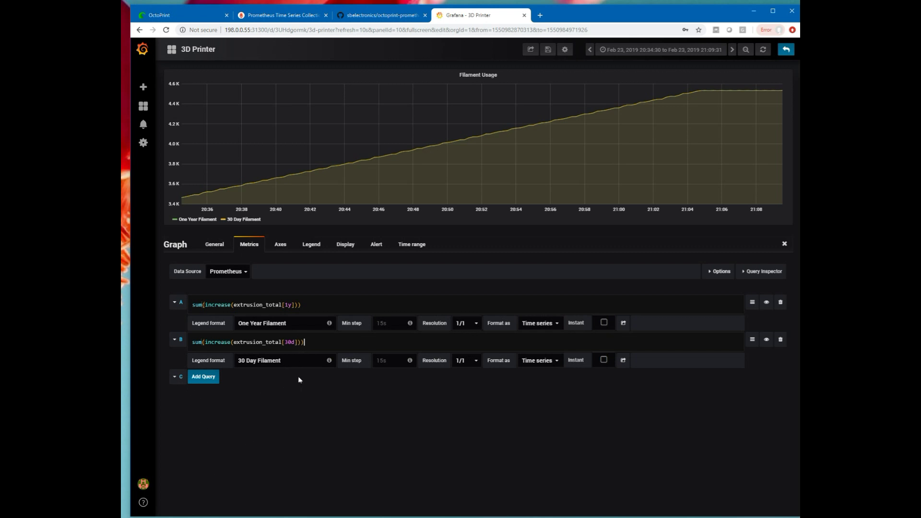
key("Escape")
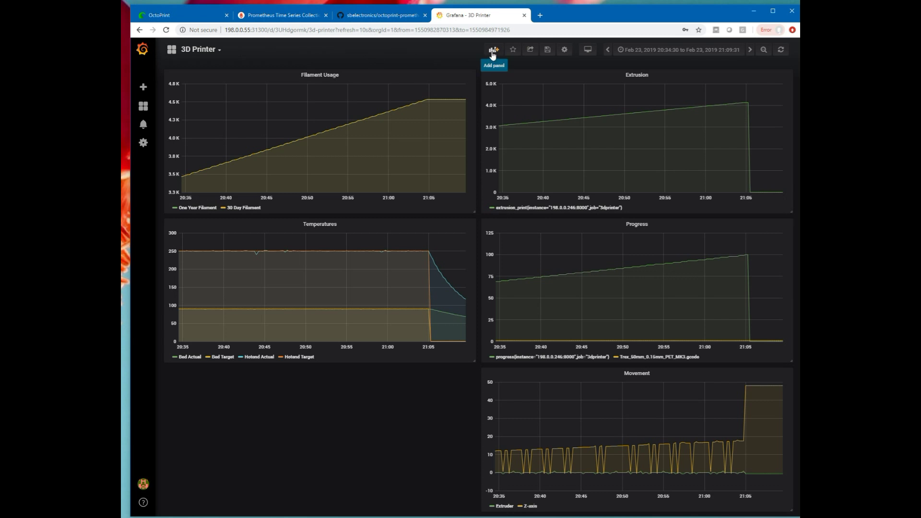
Start adding a new panel, then dismiss the New Panel chooser without adding anything.
left_click(493, 50)
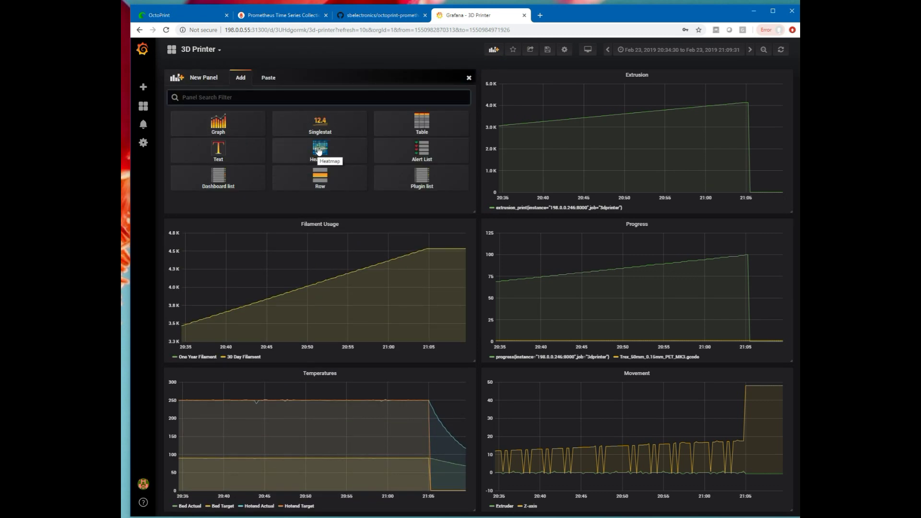
key("Escape")
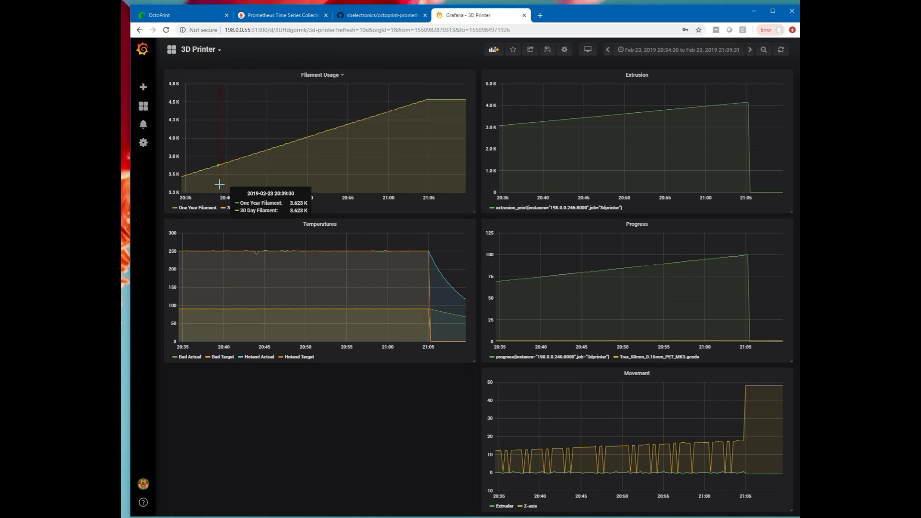